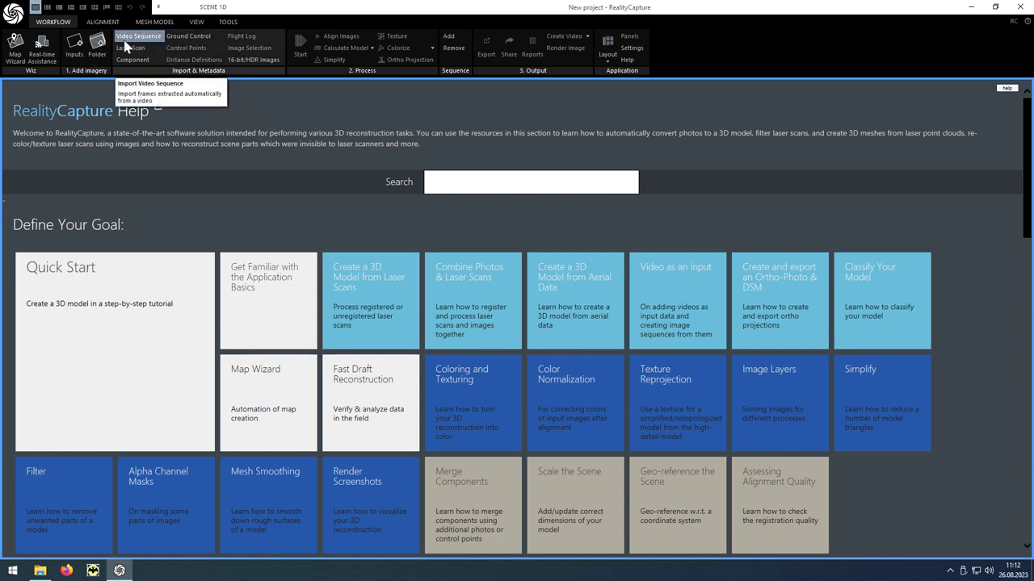
- Import LittlePrince.MP4 as a Video Sequence, setting the jump length between extracted frames
left_click(150, 39)
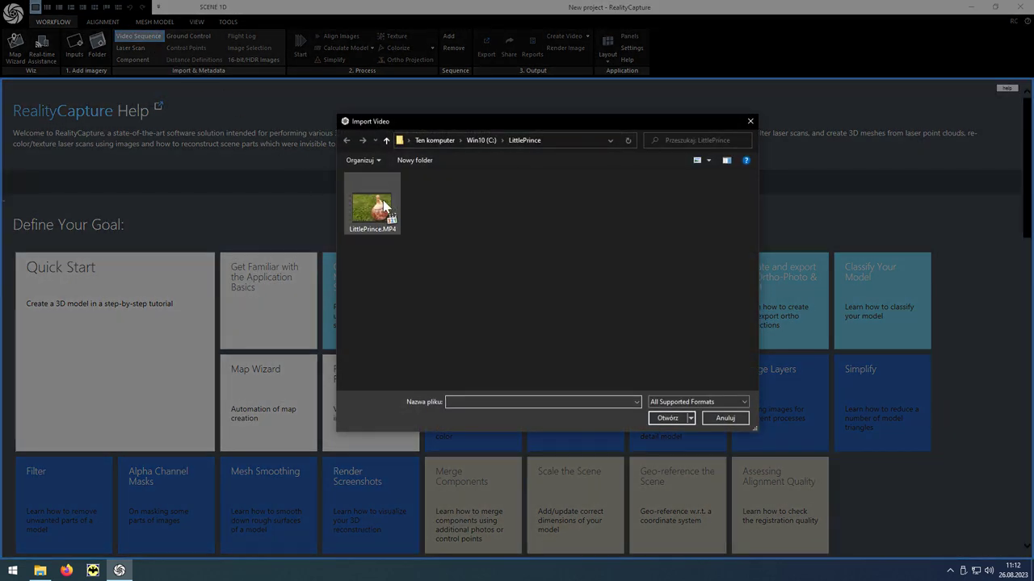
left_click(393, 210)
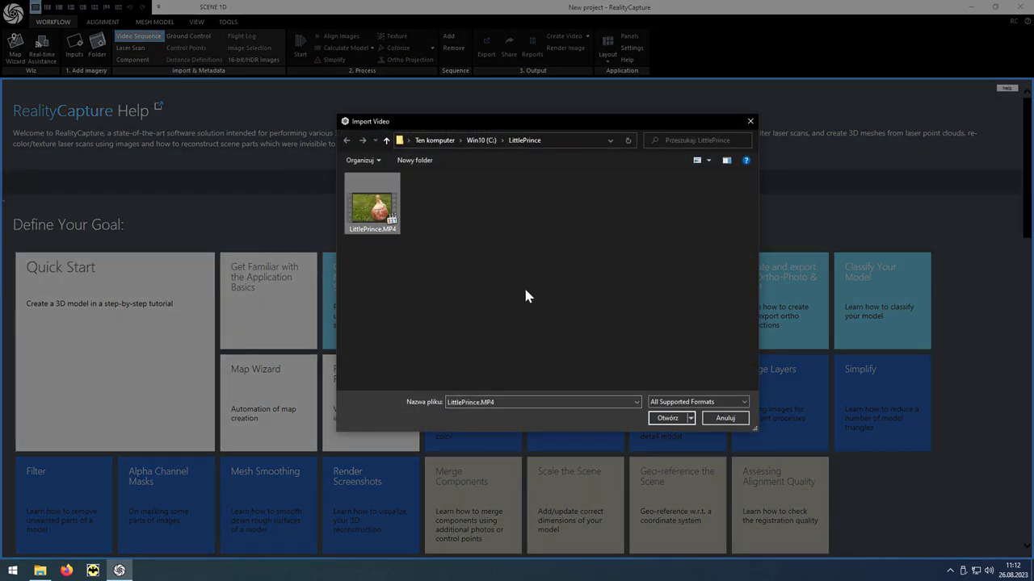
left_click(668, 419)
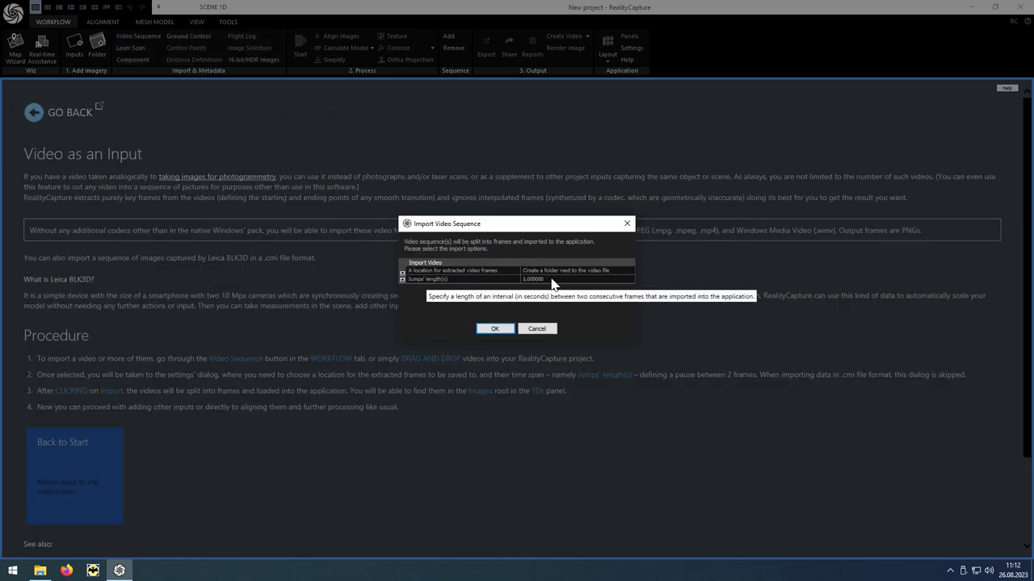
left_click(523, 278)
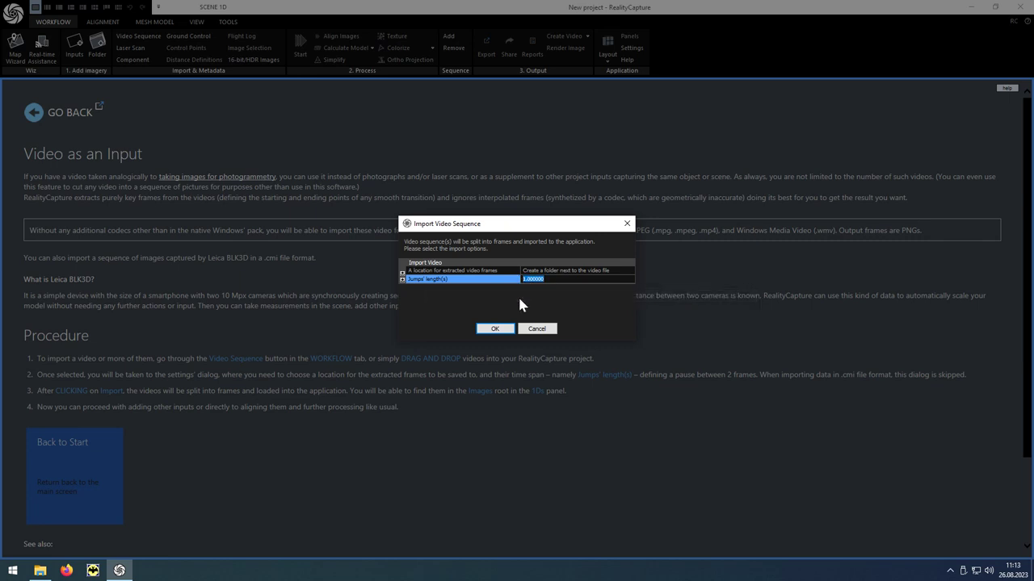
type("0.25")
left_click(486, 333)
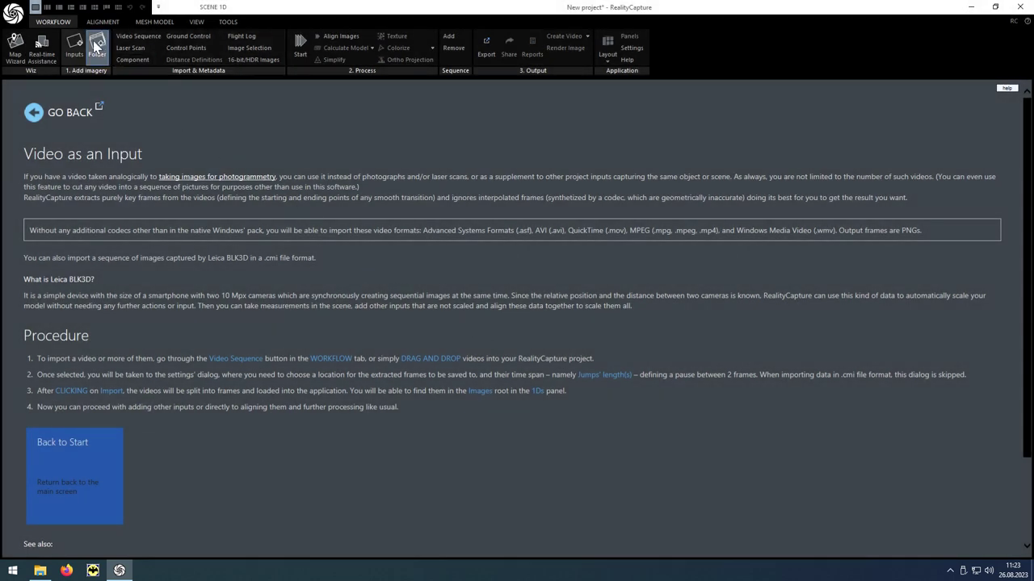
- Switch to the 1+1 layout, expand Images and preview frames 000005, 000009, 000013 and 000015
left_click(58, 10)
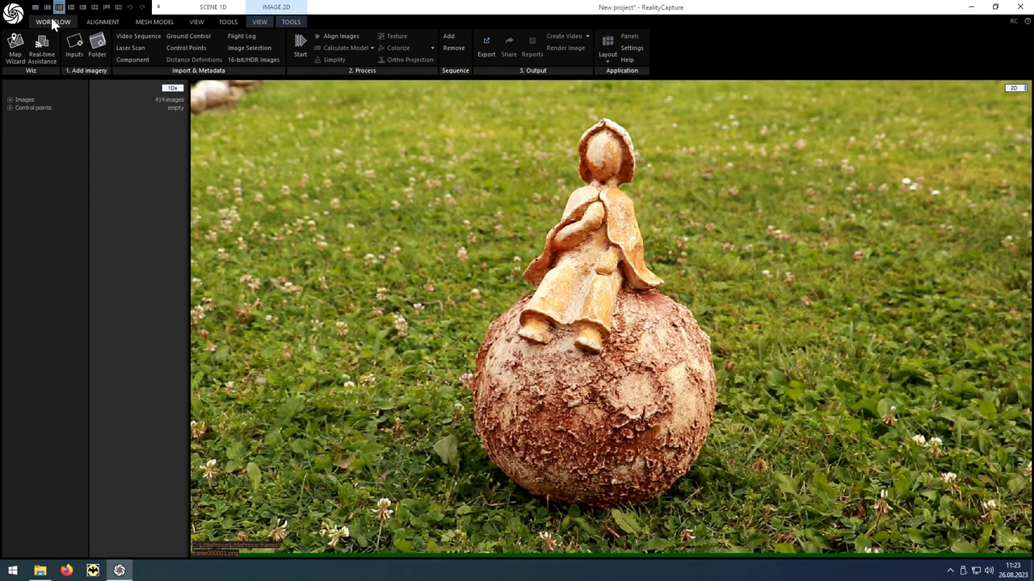
left_click(10, 100)
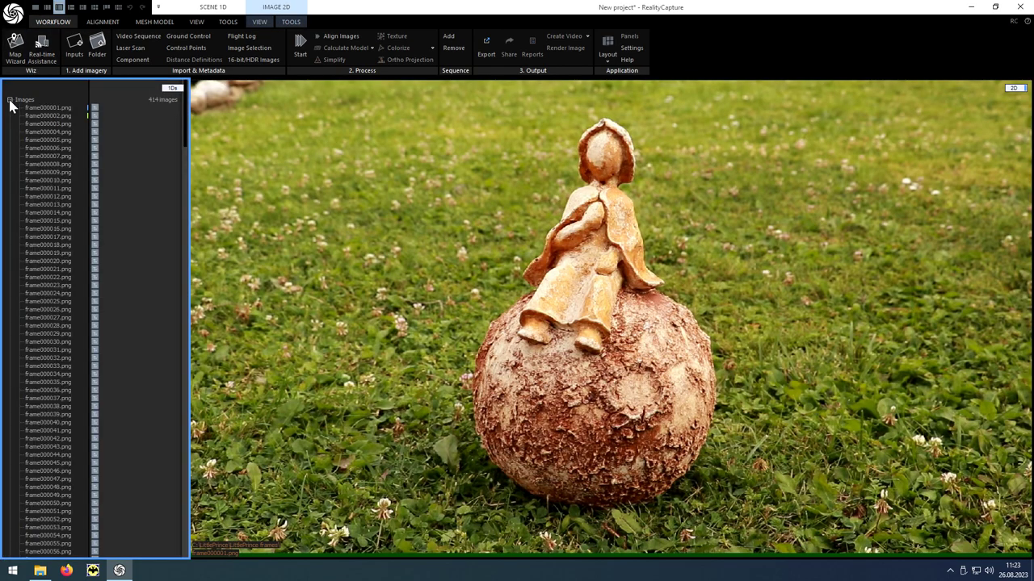
left_click(48, 142)
left_click(49, 175)
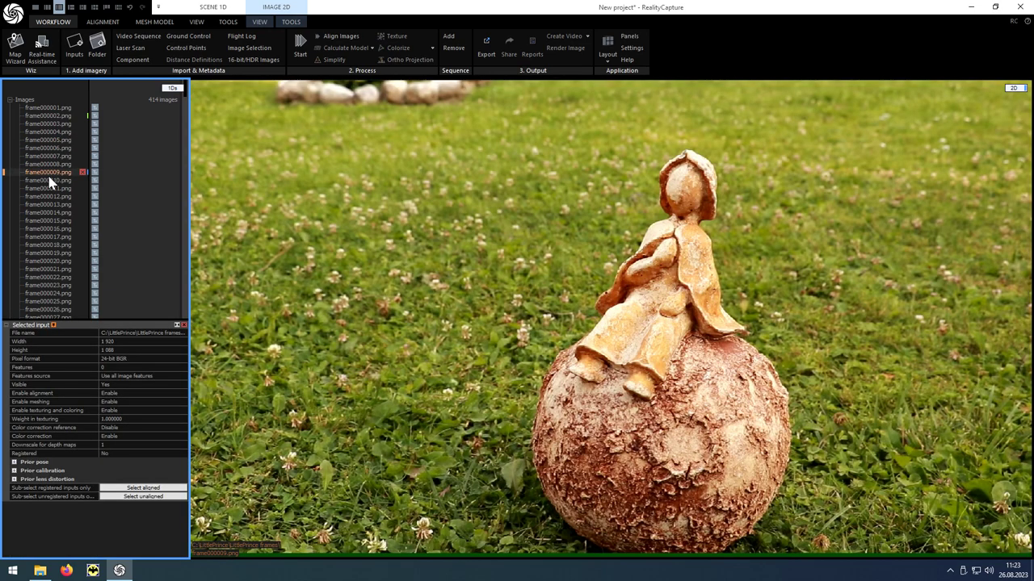
left_click(48, 205)
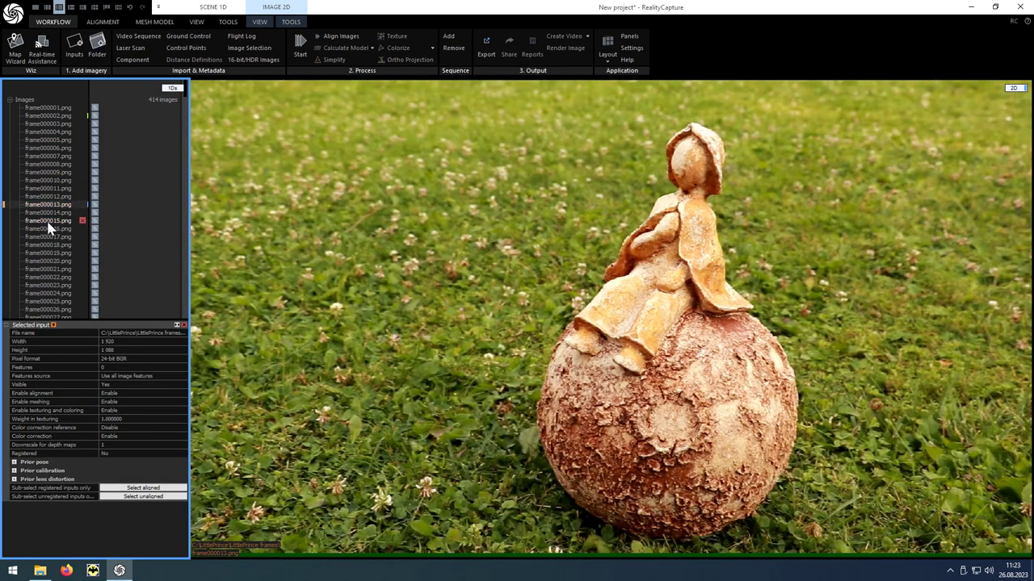
left_click(47, 225)
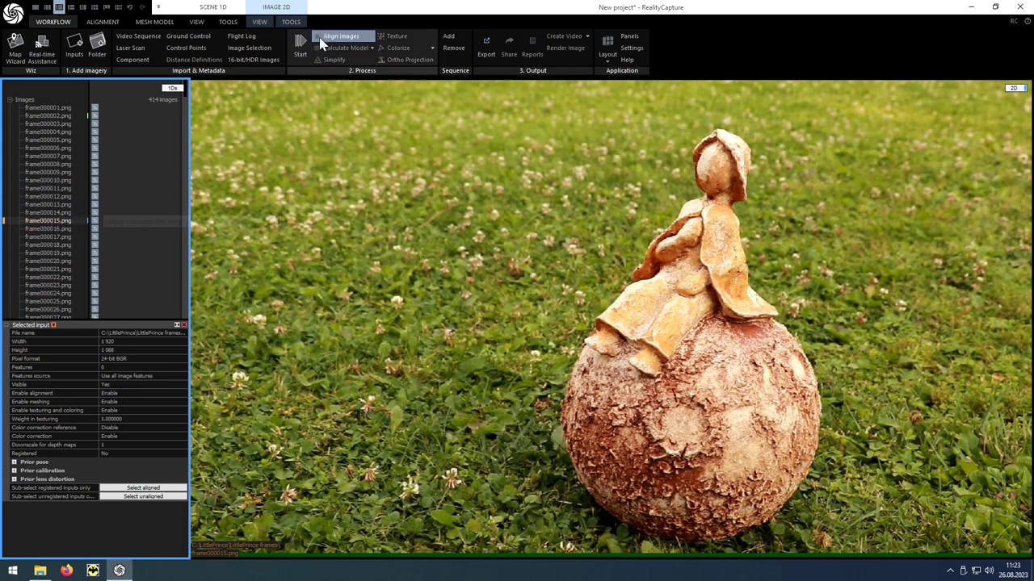
- Run Align Images on all frames, then zoom and orbit to inspect the sparse point cloud
left_click(363, 38)
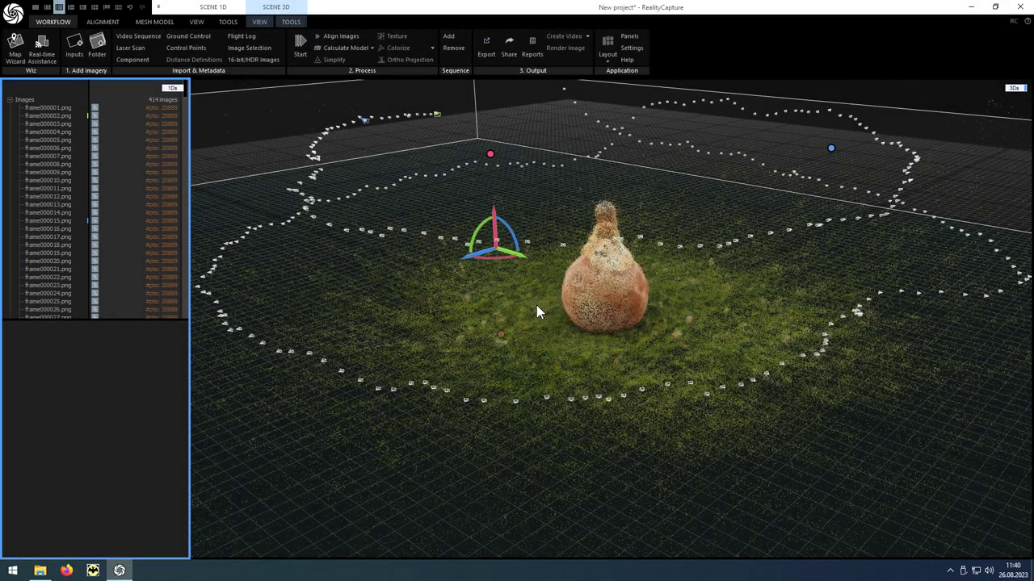
scroll(598, 293, "down", 2)
scroll(595, 286, "down", 2)
scroll(591, 285, "down", 2)
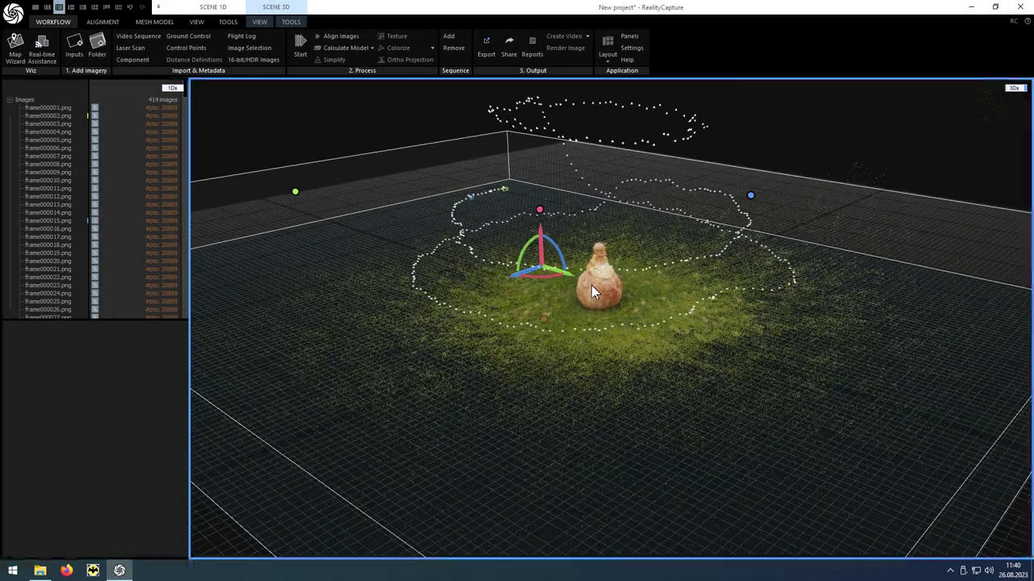
scroll(613, 294, "down", 2)
mouse_move(642, 307)
left_mouse_down()
mouse_move(745, 295)
mouse_move(757, 268)
left_mouse_up()
left_click_drag(821, 191, 655, 243)
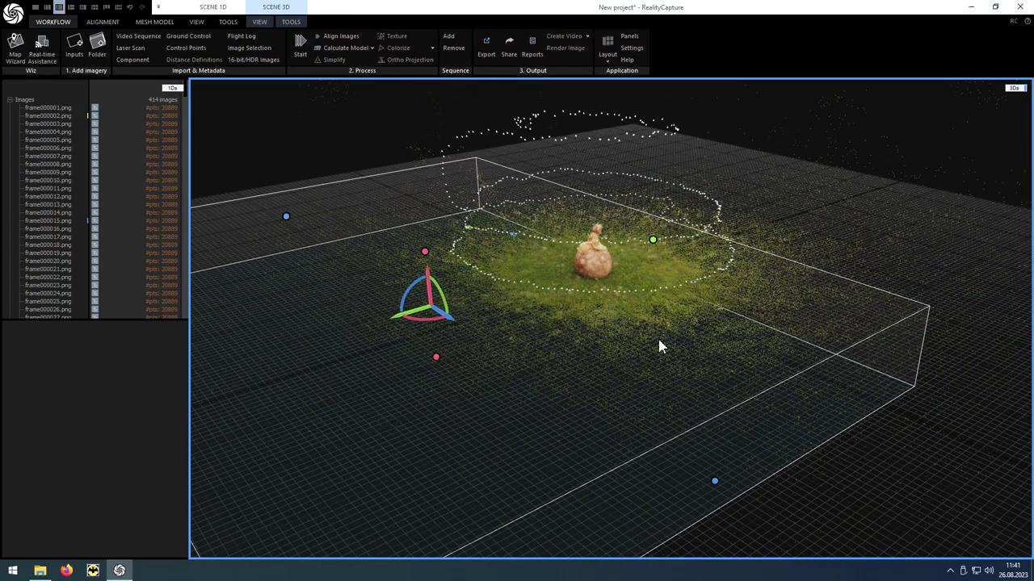
- Orbit the scene and pull the first side of the reconstruction box in toward the statue
left_click(715, 483)
mouse_move(716, 482)
left_mouse_down()
mouse_move(657, 420)
mouse_move(585, 310)
mouse_move(528, 253)
left_mouse_up()
mouse_move(485, 280)
left_mouse_down()
mouse_move(428, 290)
mouse_move(428, 270)
mouse_move(260, 264)
mouse_move(436, 279)
mouse_move(476, 330)
left_mouse_up()
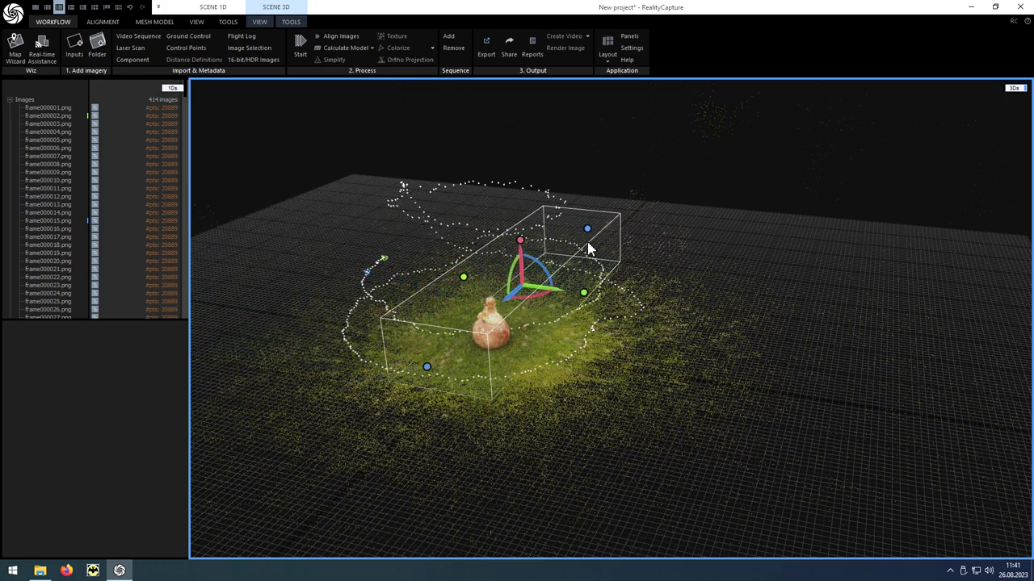
left_click_drag(589, 234, 519, 306)
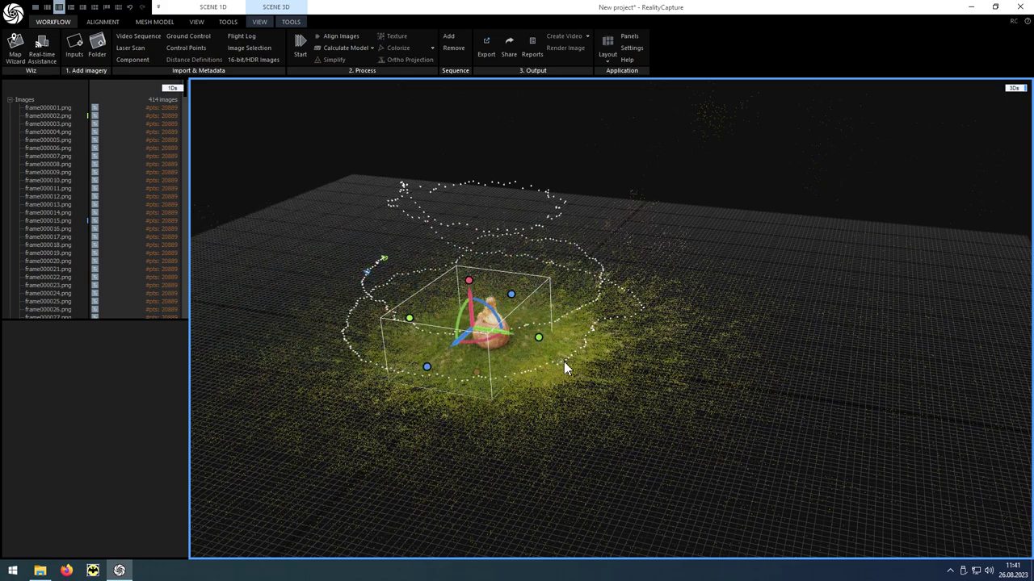
mouse_move(564, 362)
left_mouse_down()
mouse_move(659, 369)
mouse_move(738, 355)
left_mouse_up()
scroll(478, 339, "up", 3)
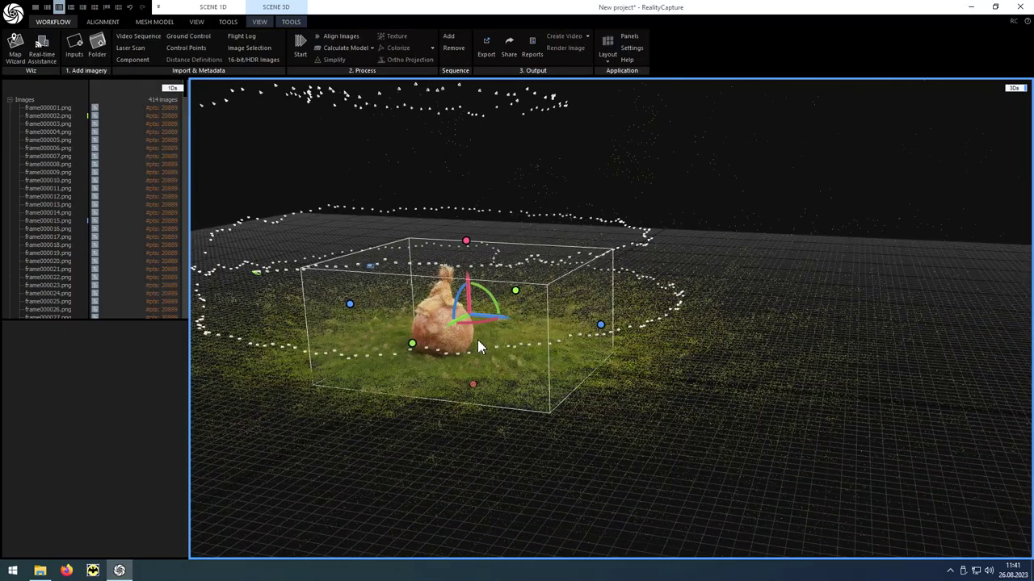
left_click_drag(477, 339, 513, 319)
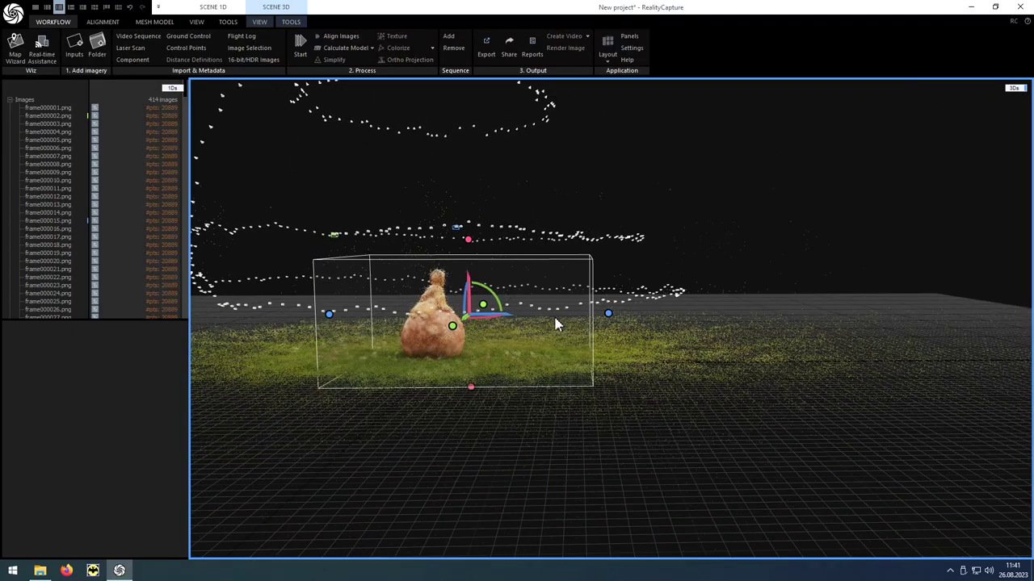
- Narrow the reconstruction box from left and right until it tightly frames the statue
left_click_drag(608, 314, 498, 323)
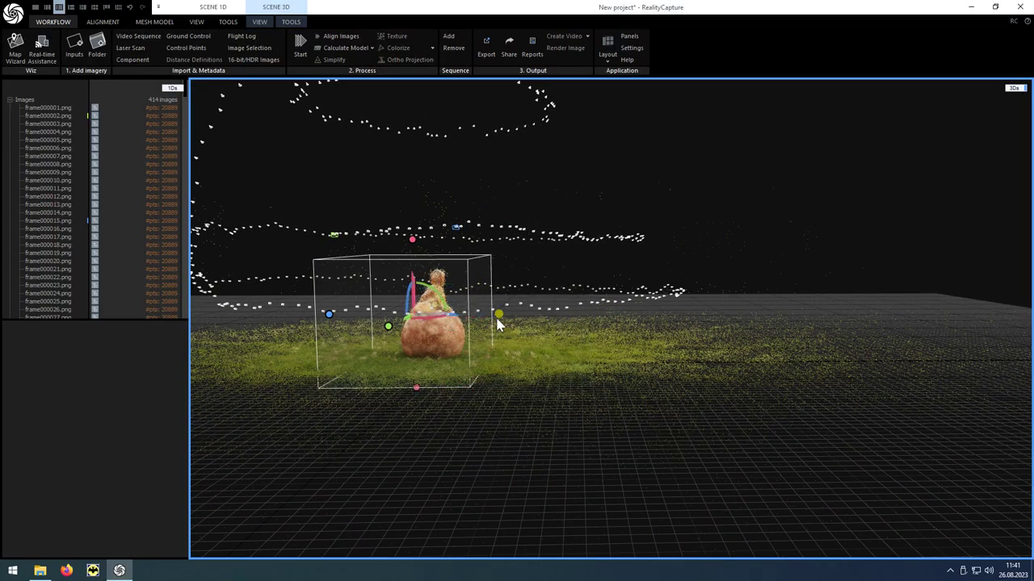
left_click_drag(329, 313, 364, 315)
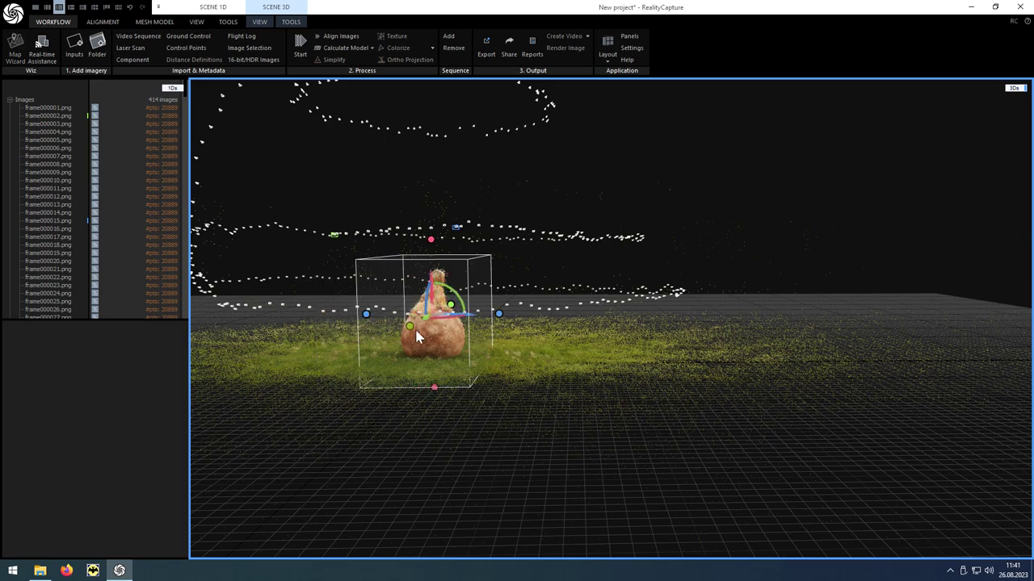
mouse_move(415, 339)
left_mouse_down()
mouse_move(450, 347)
mouse_move(457, 329)
mouse_move(486, 349)
mouse_move(611, 365)
left_mouse_up()
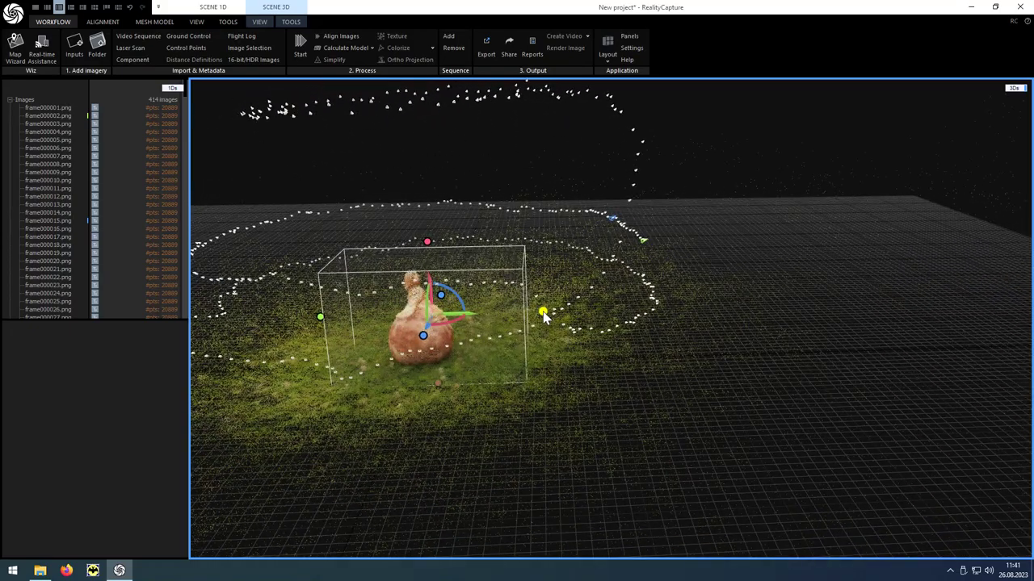
left_click_drag(545, 317, 482, 319)
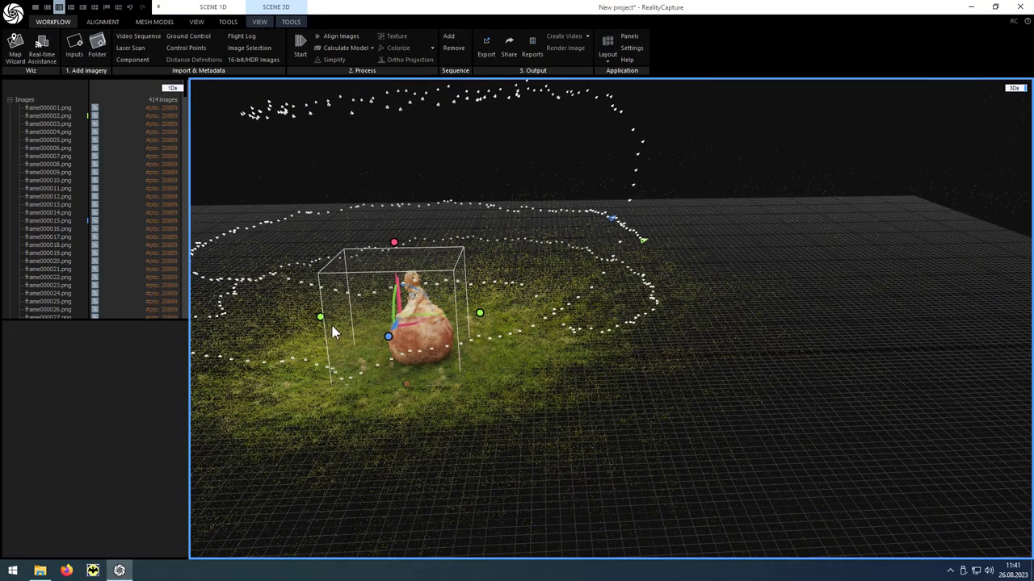
left_click_drag(320, 316, 365, 315)
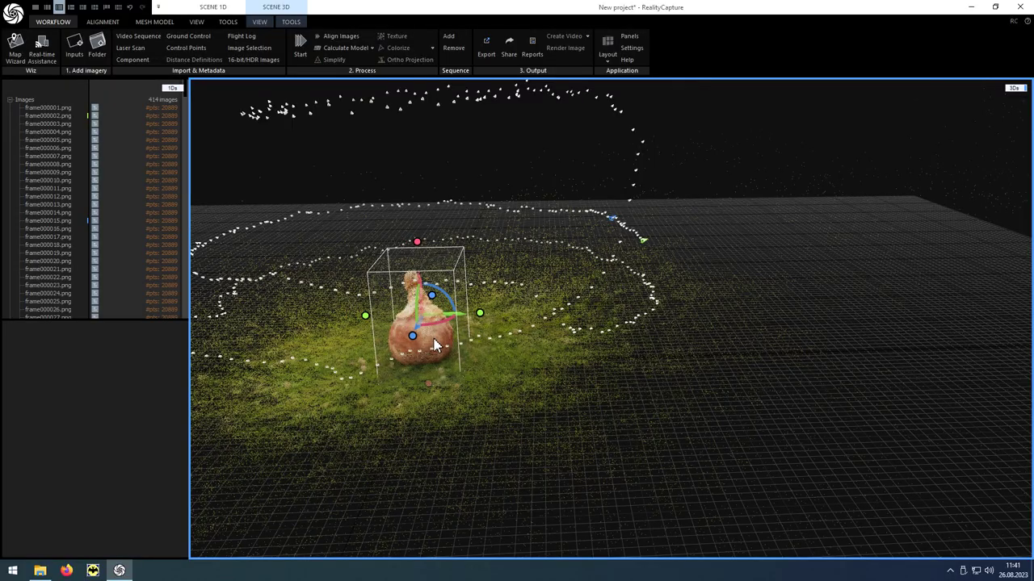
mouse_move(434, 346)
left_mouse_down()
mouse_move(503, 334)
mouse_move(361, 344)
mouse_move(339, 325)
left_mouse_up()
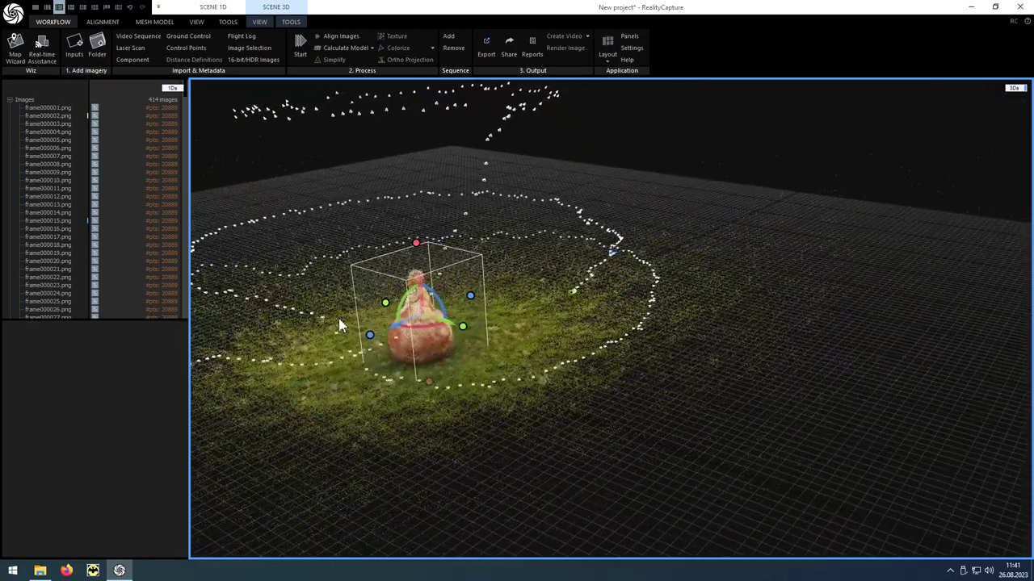
scroll(340, 307, "up", 3)
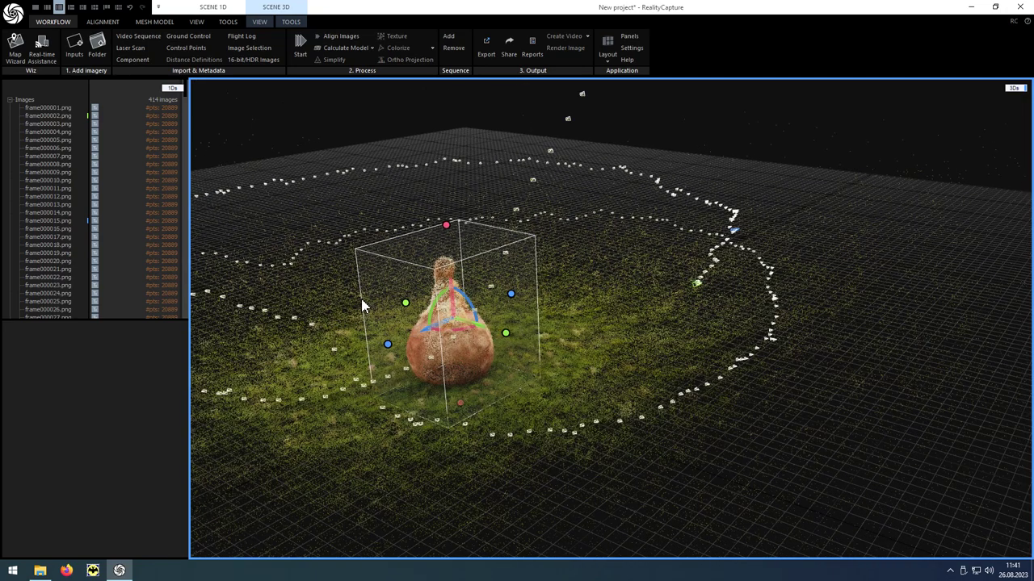
- Calculate the Normal Detail model, then rotate and zoom to inspect the finished mesh
left_click(359, 52)
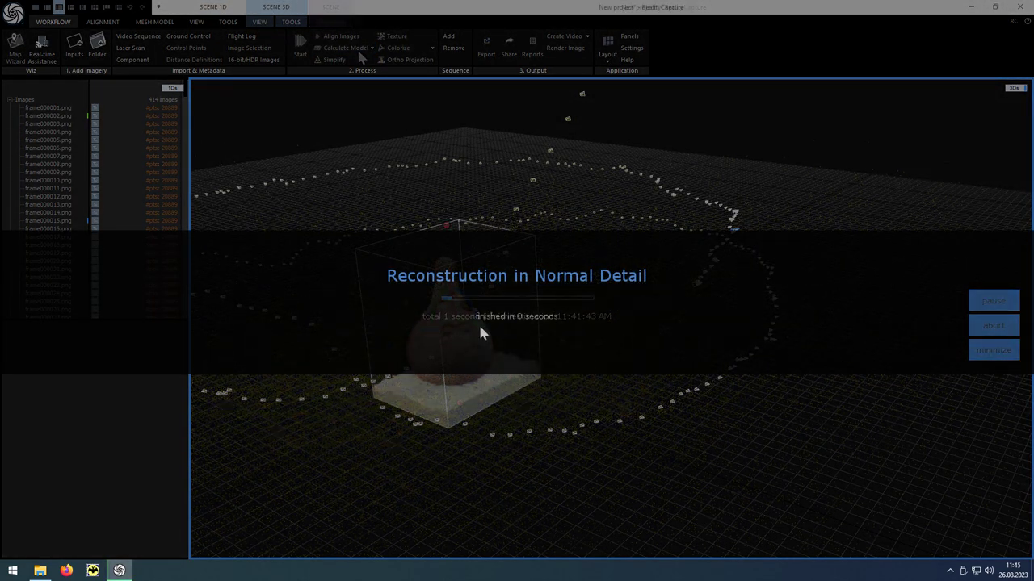
left_click_drag(480, 327, 436, 323)
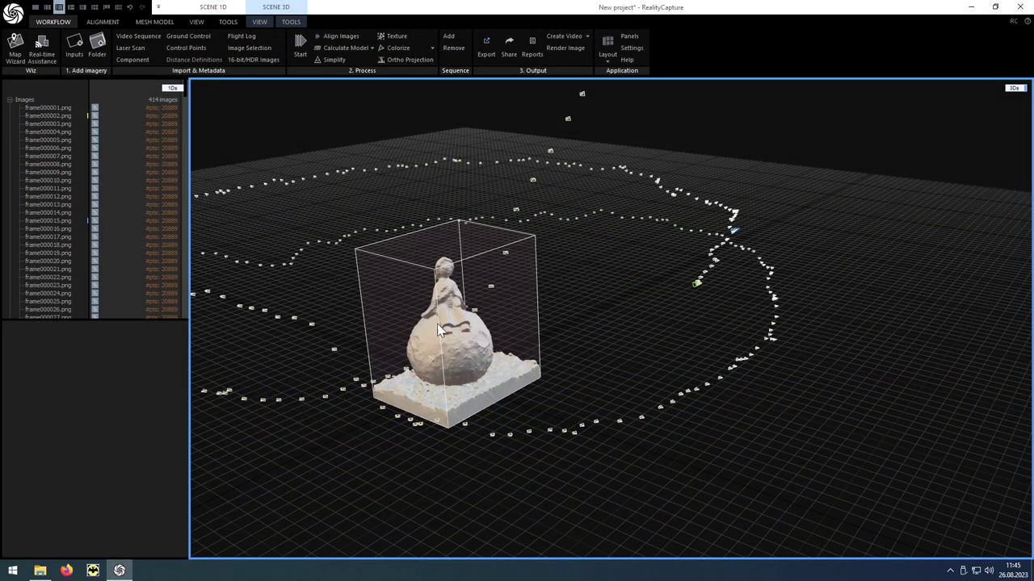
scroll(432, 337, "up", 2)
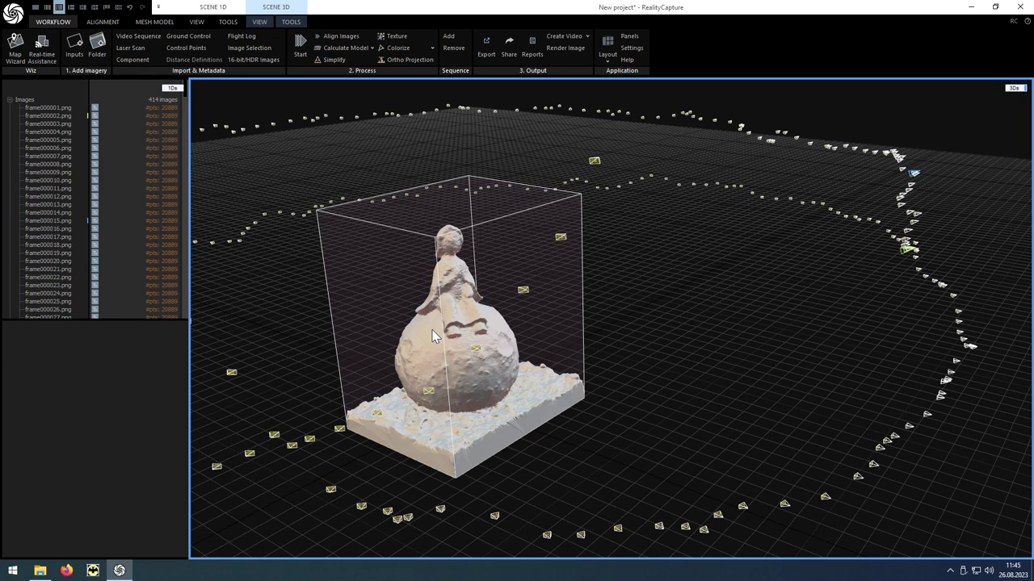
- Simplify the statue mesh with the target triangle count kept at 1 000 000
left_click(353, 69)
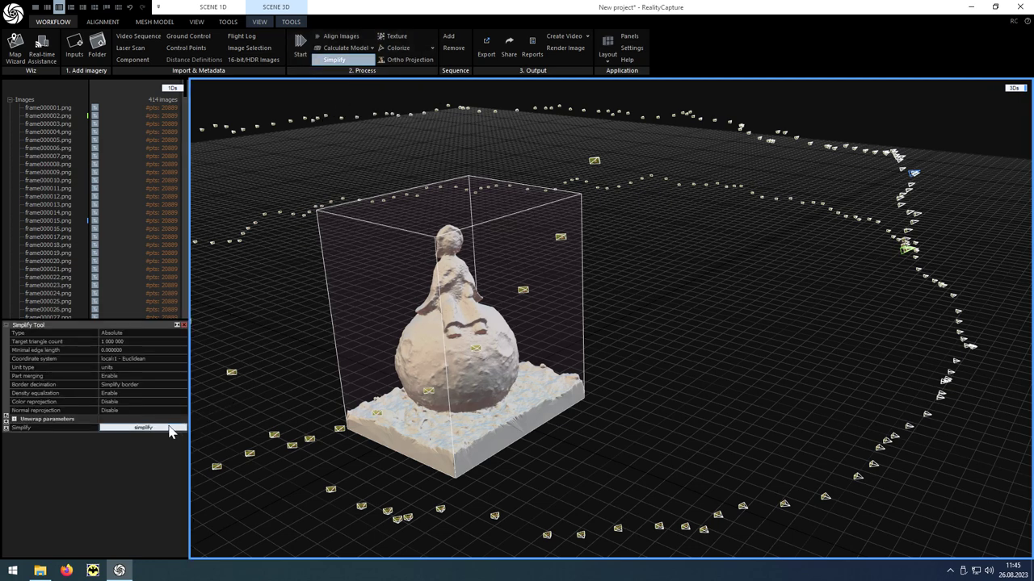
left_click(126, 428)
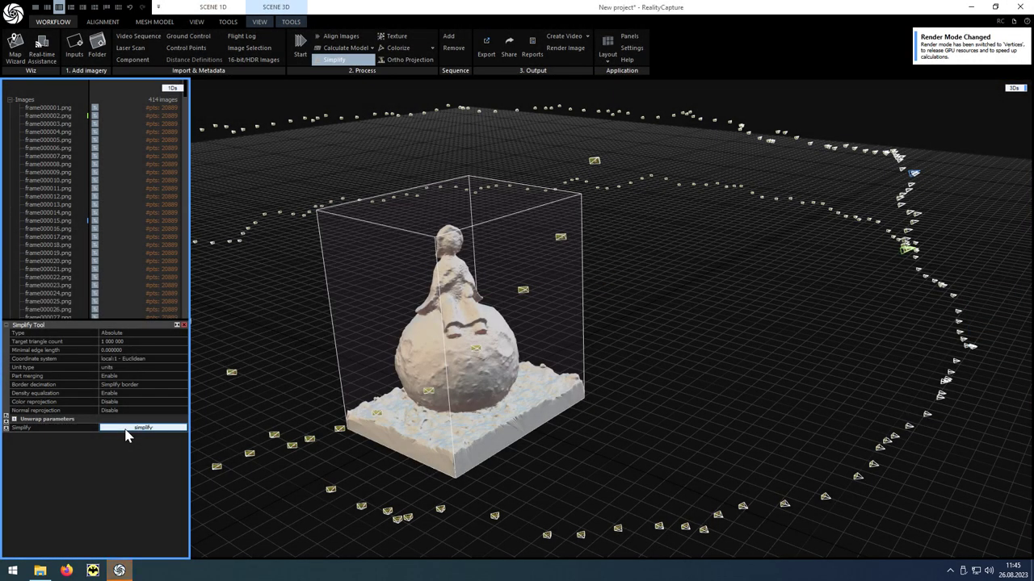
- Apply the photographic texture to the simplified model and activate the 3D view
left_click(412, 45)
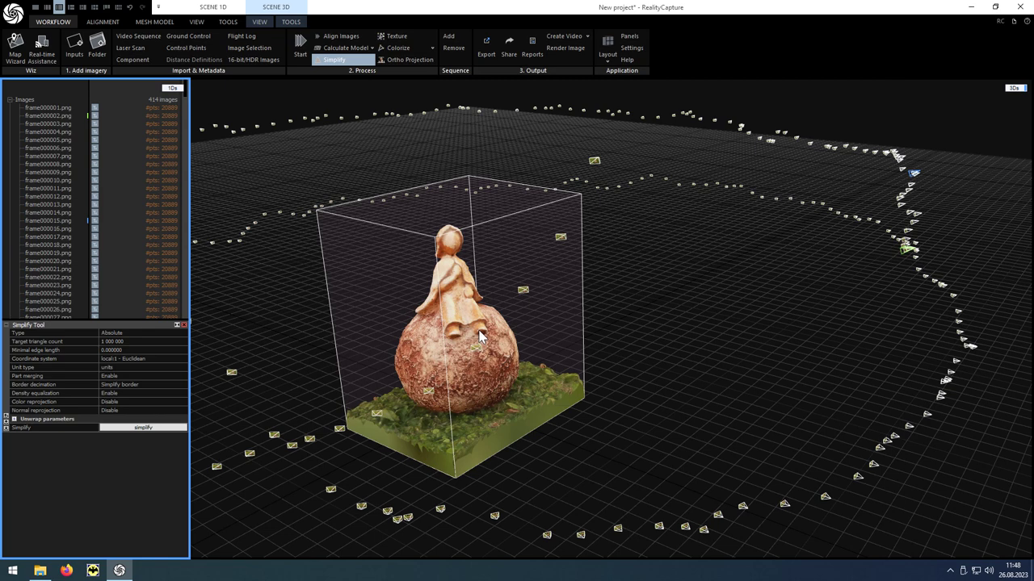
left_click(484, 315)
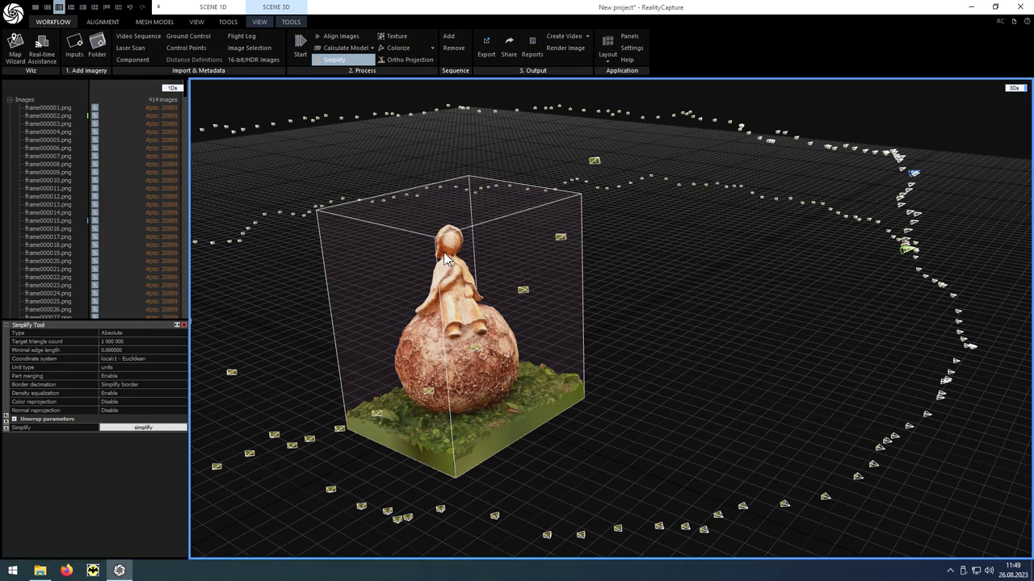
- Export the dense mesh as Wavefront OBJ file L.obj with texture export enabled
left_click(169, 24)
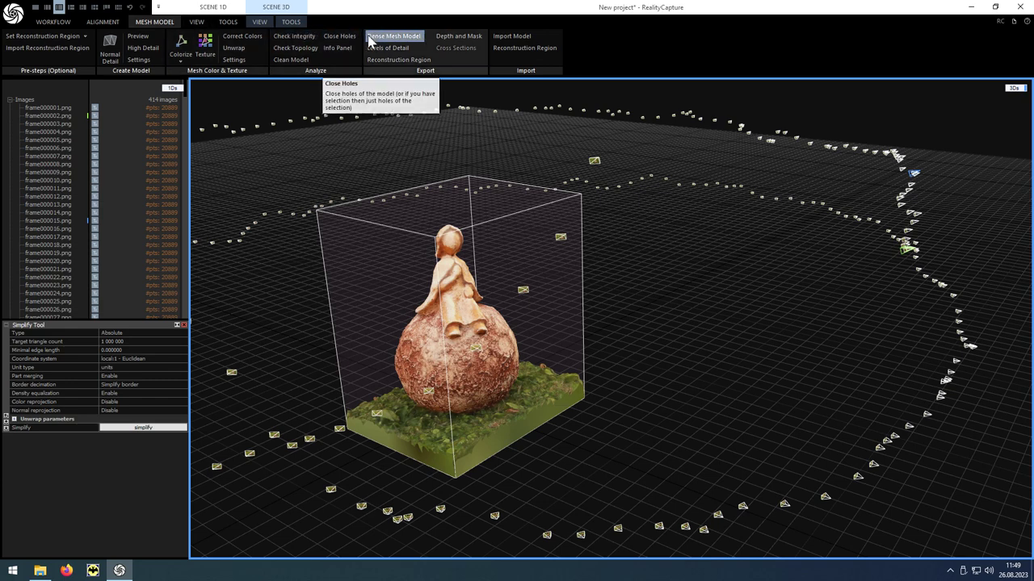
left_click(381, 37)
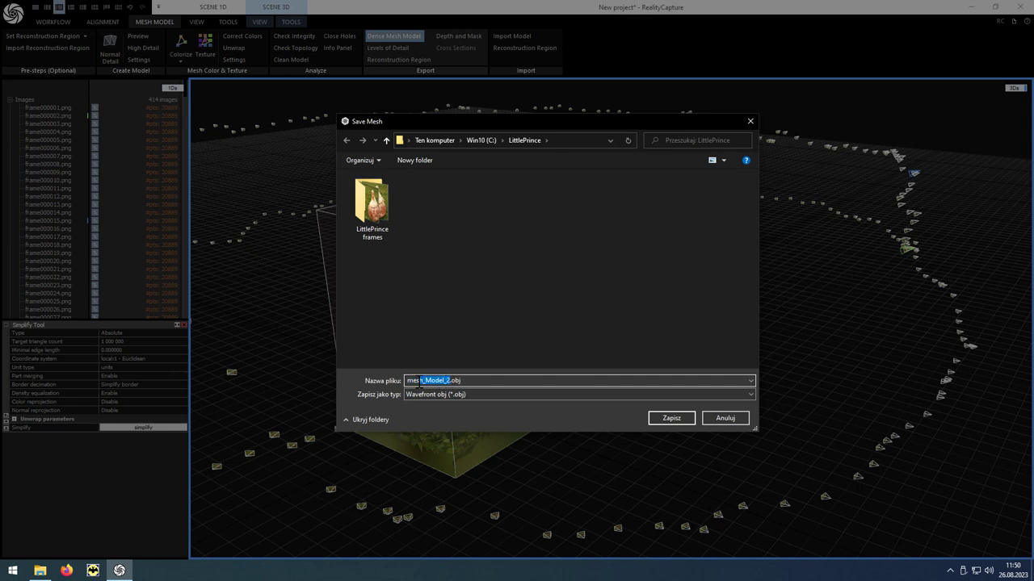
type("LittlePrince")
left_click(671, 418)
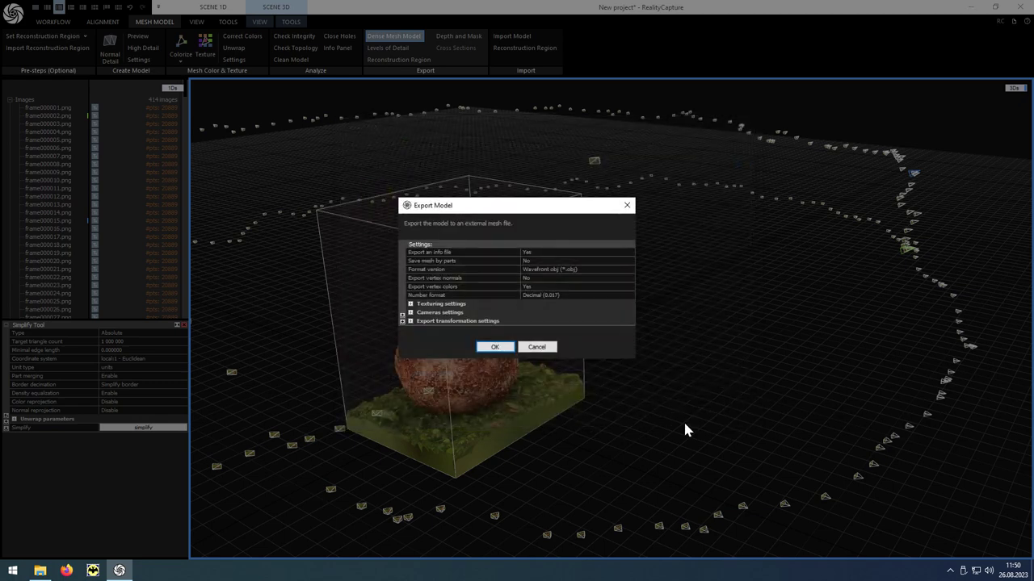
left_click(410, 305)
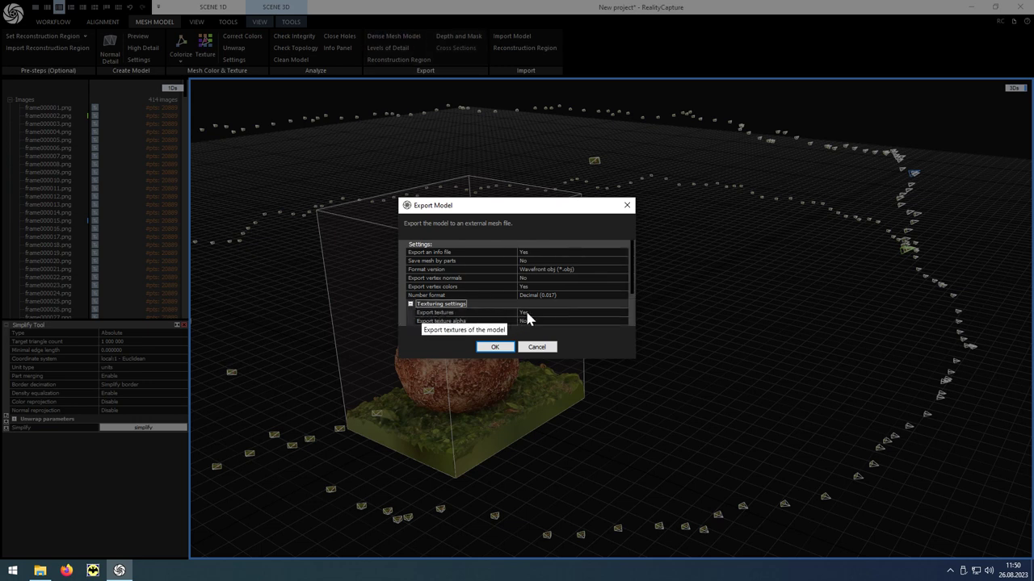
left_click(505, 350)
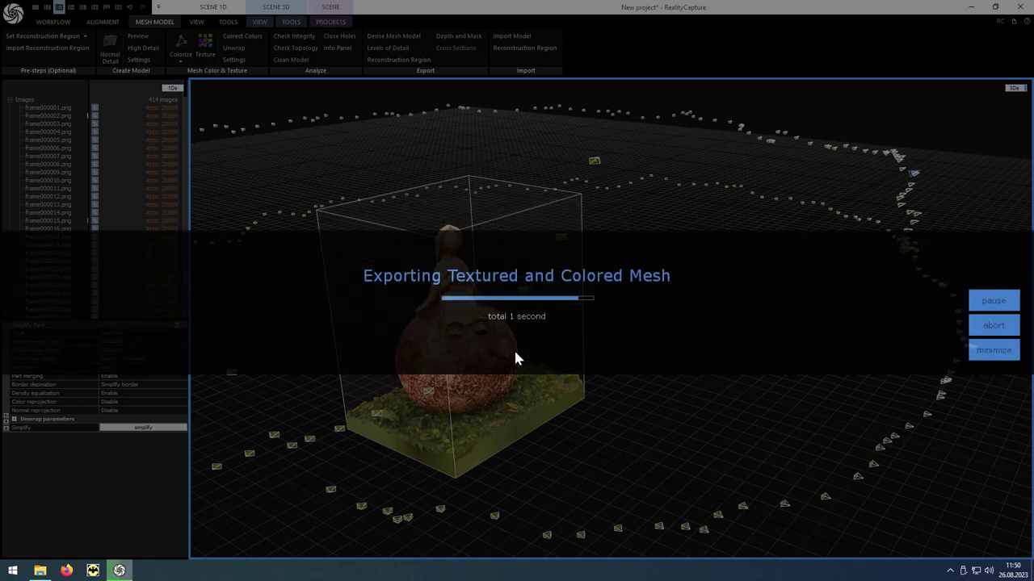